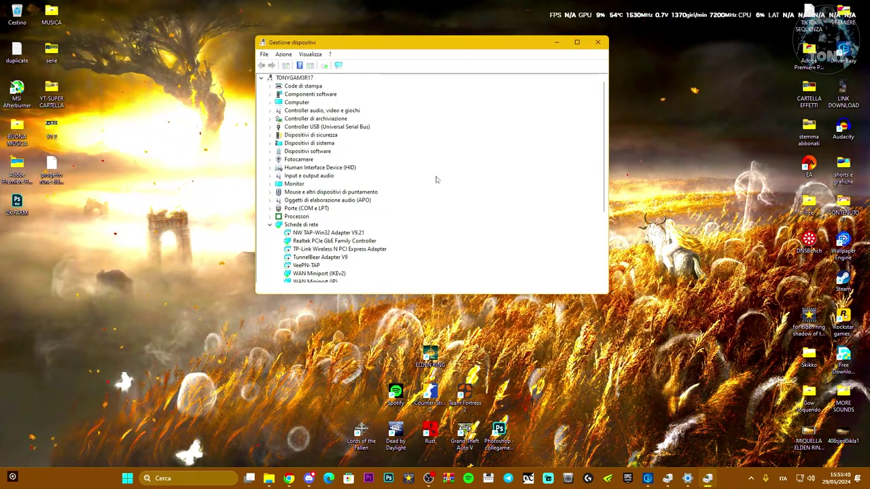
# Step: Expand the audio, video and game controllers category in Device Manager and select Realtek(R) Audio
pyautogui.click(270, 111)
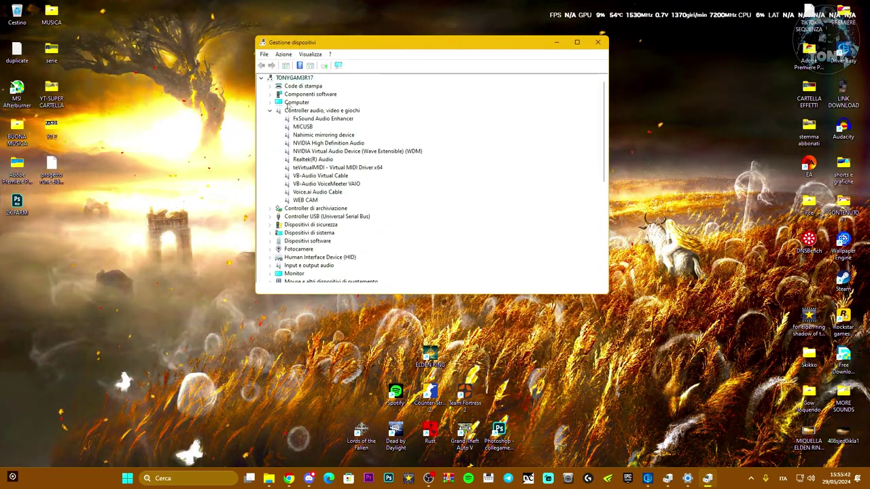
pyautogui.click(311, 160)
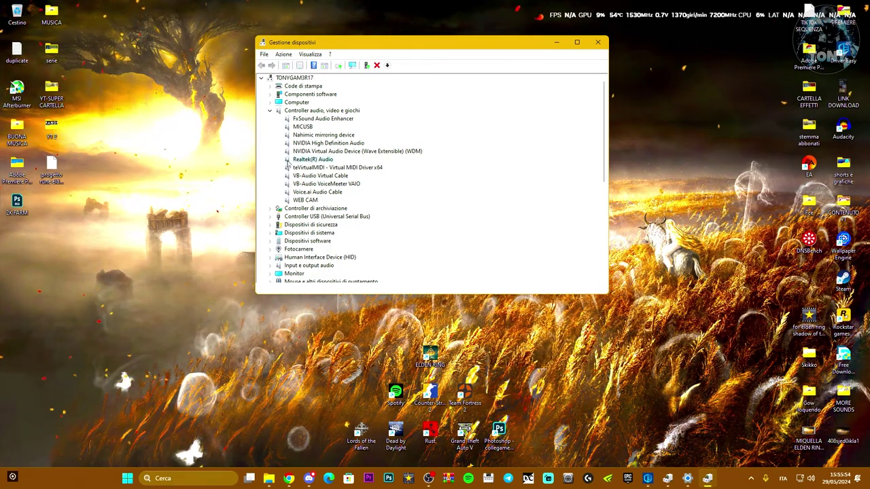
pyautogui.rightClick(305, 160)
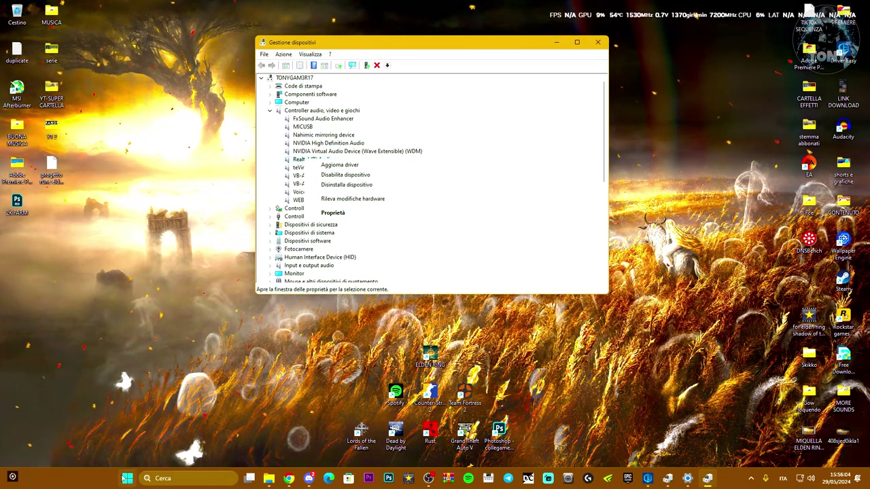
pyautogui.press('super')
pyautogui.click(547, 448)
pyautogui.click(546, 427)
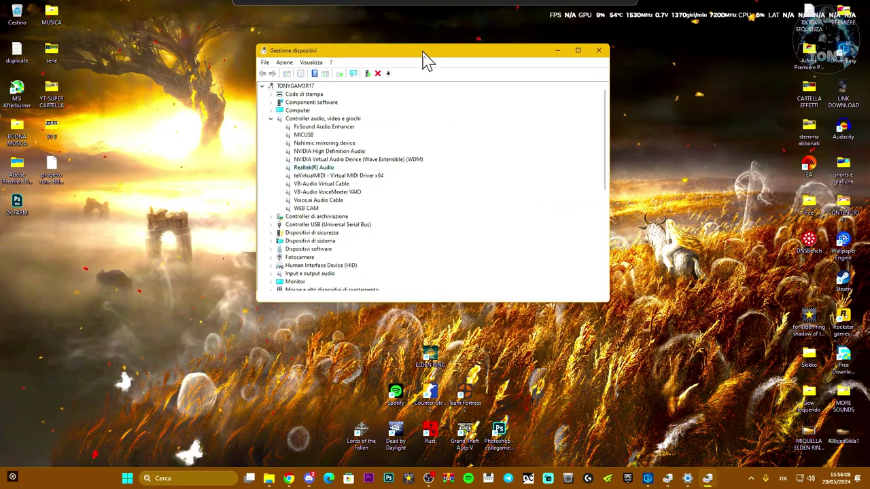
# Step: Start a driver update for Realtek(R) Audio and choose to search the computer for drivers
pyautogui.rightClick(313, 168)
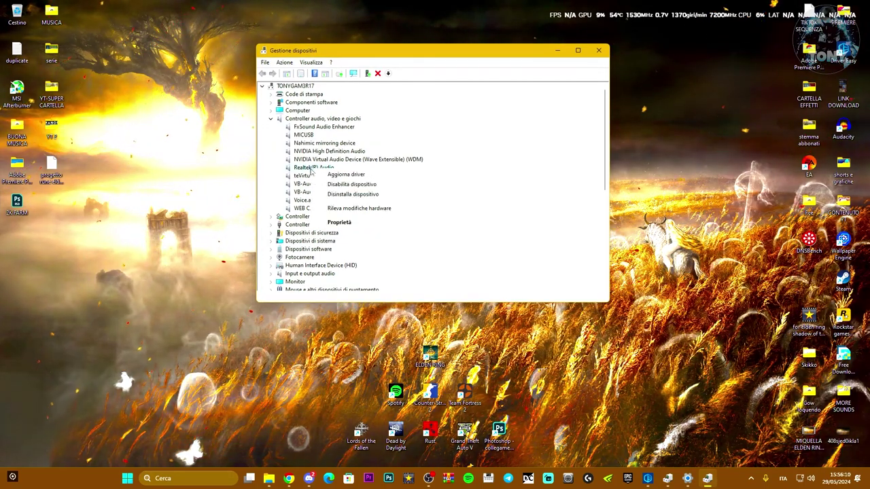
pyautogui.click(345, 175)
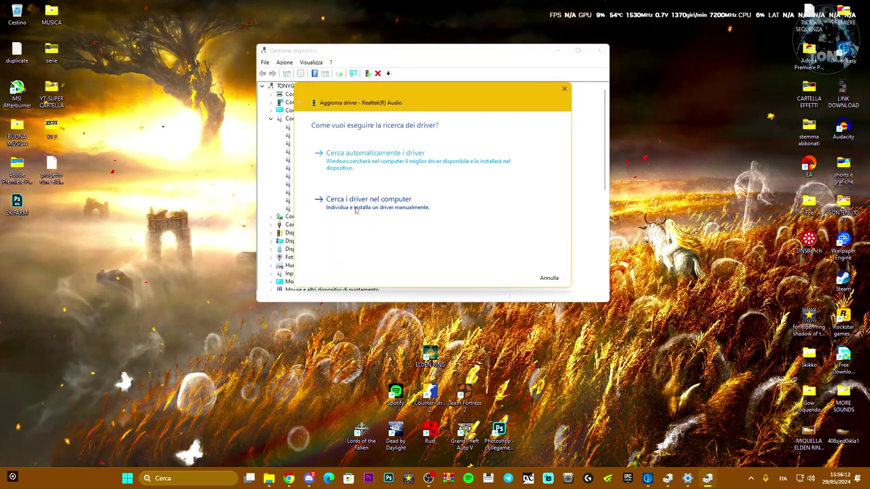
pyautogui.click(356, 207)
pyautogui.moveTo(437, 89); pyautogui.dragTo(237, 113)
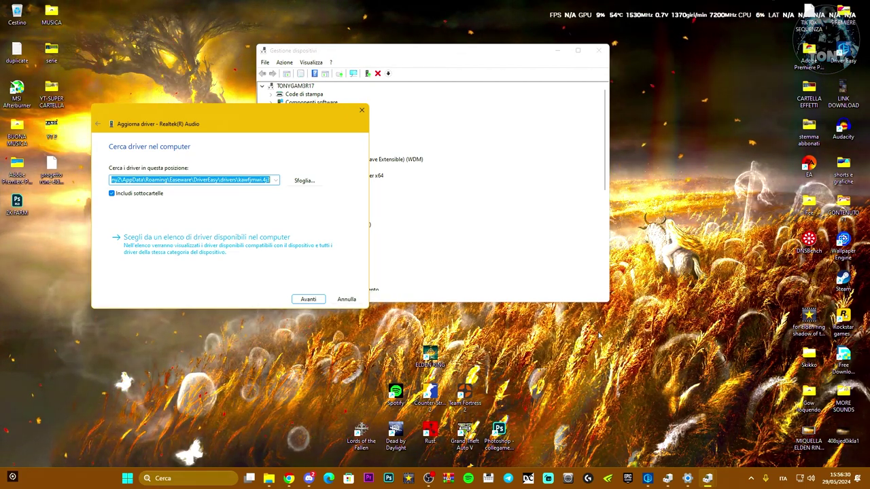
# Step: Switch to Driver Easy and review its list of outdated drivers for the Realtek High Definition Audio entry
pyautogui.click(647, 478)
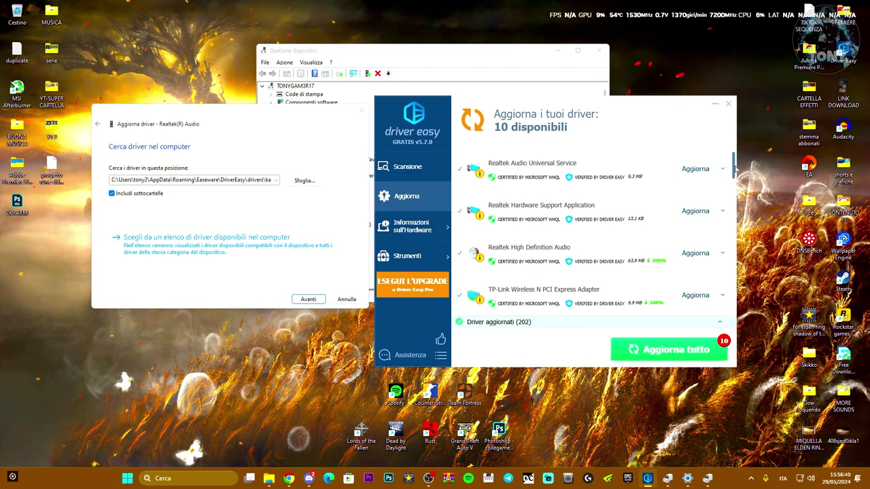
pyautogui.scroll(-3, 734, 170)
pyautogui.scroll(6, 734, 167)
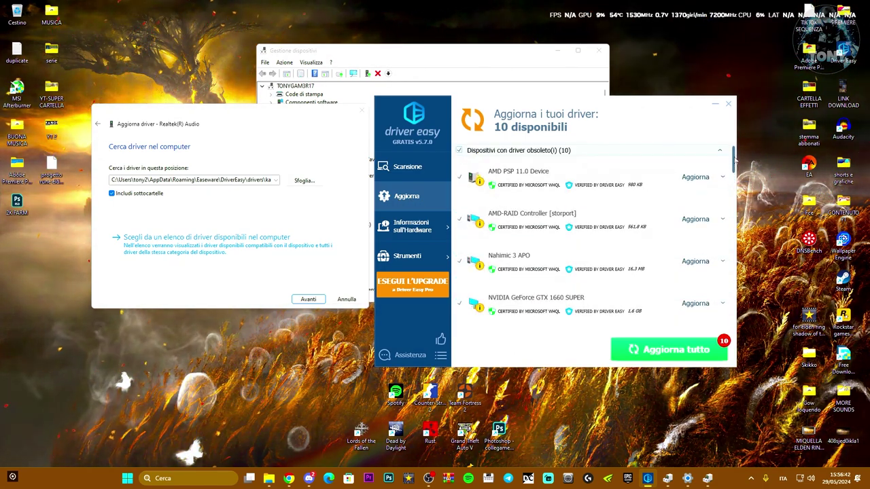
pyautogui.scroll(-3, 734, 166)
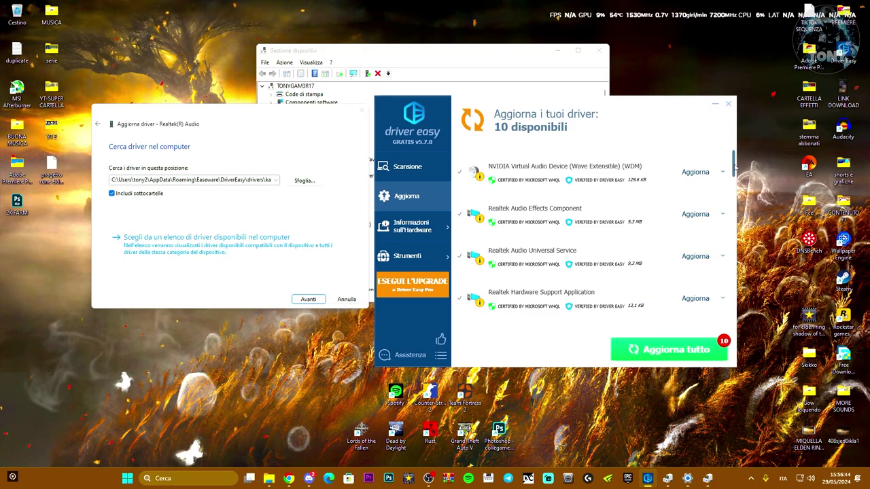
pyautogui.scroll(-1, 735, 166)
pyautogui.scroll(-1, 734, 170)
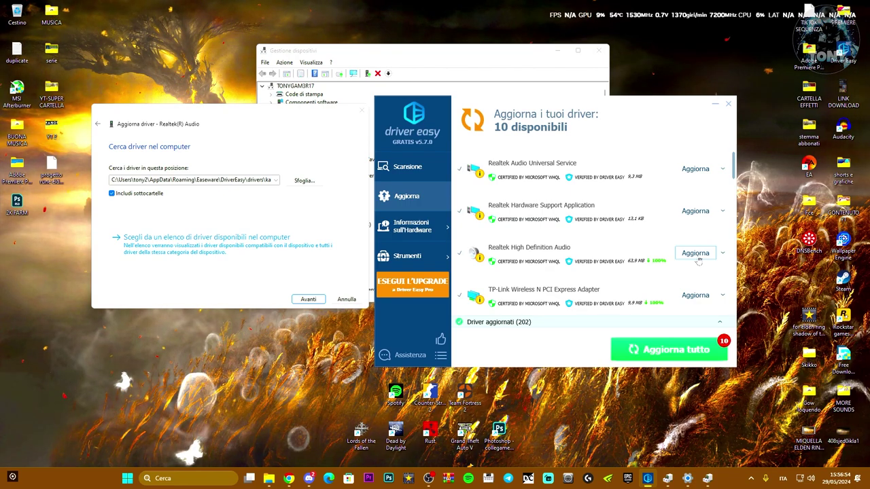
# Step: Close the Realtek(R) Audio update wizard and move Device Manager clear of the Driver Easy update list
pyautogui.click(97, 124)
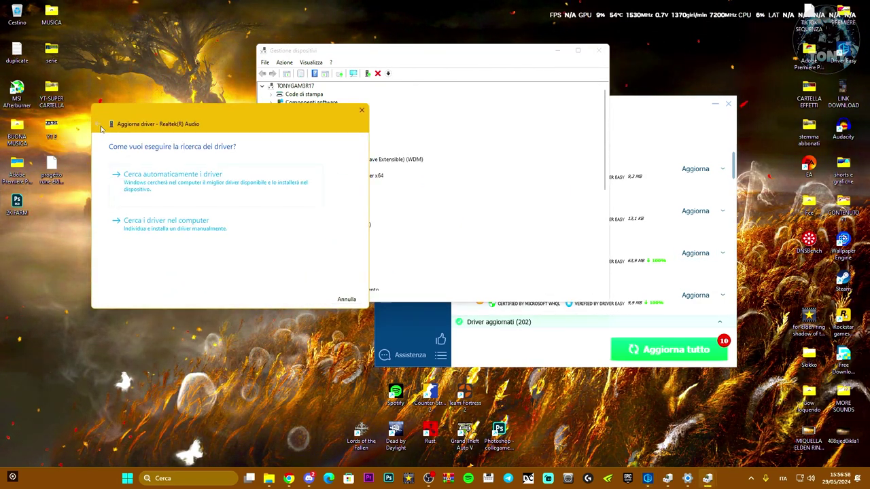
pyautogui.moveTo(170, 117); pyautogui.dragTo(33, 120)
pyautogui.click(417, 65)
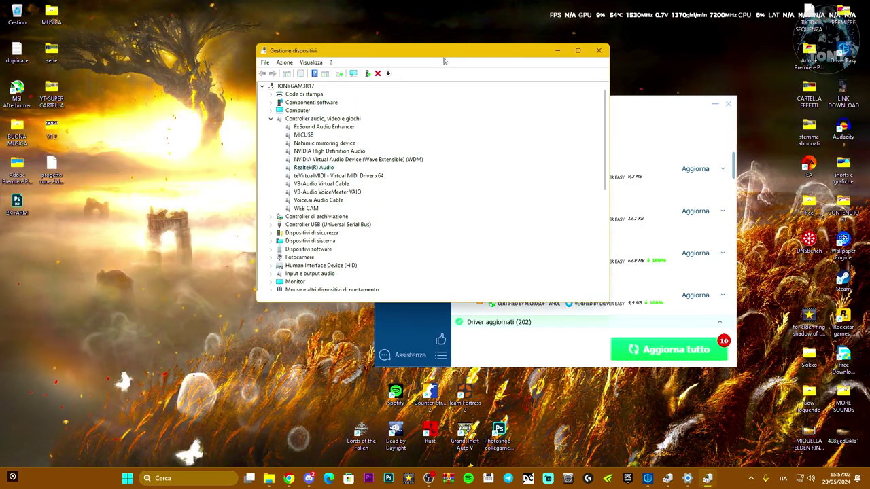
pyautogui.moveTo(447, 57); pyautogui.dragTo(252, 79)
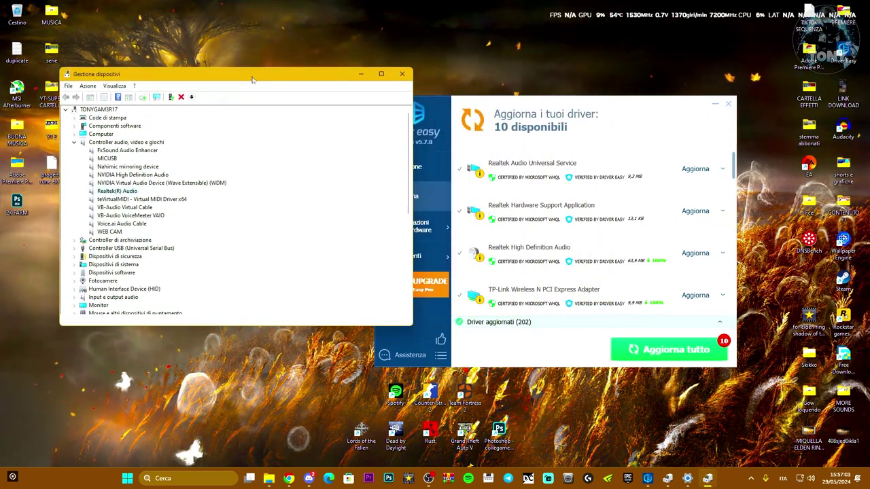
# Step: Start the Realtek High Definition Audio update in Driver Easy, choosing a manual restore point and manual driver installation
pyautogui.click(698, 262)
pyautogui.click(697, 258)
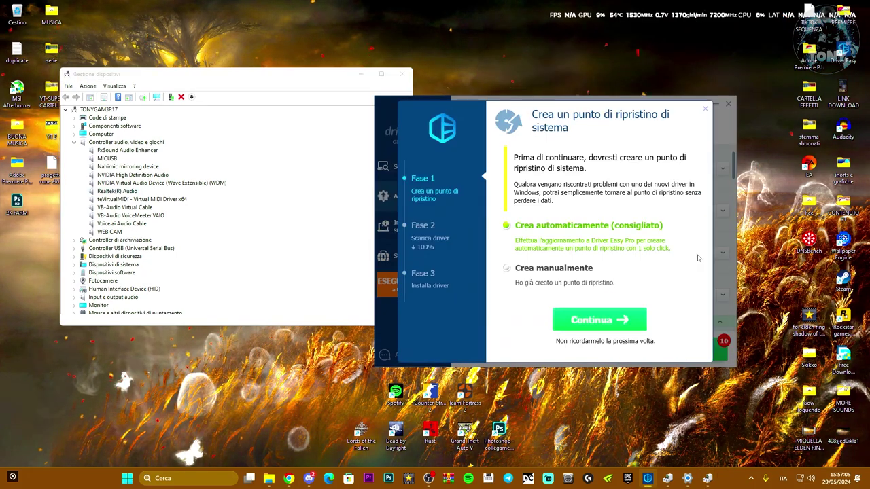
pyautogui.click(507, 270)
pyautogui.click(598, 320)
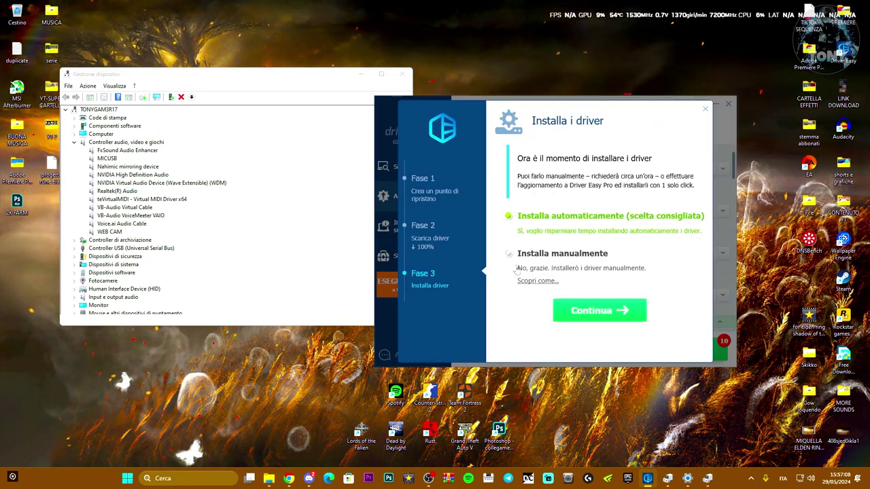
pyautogui.click(518, 271)
pyautogui.click(586, 307)
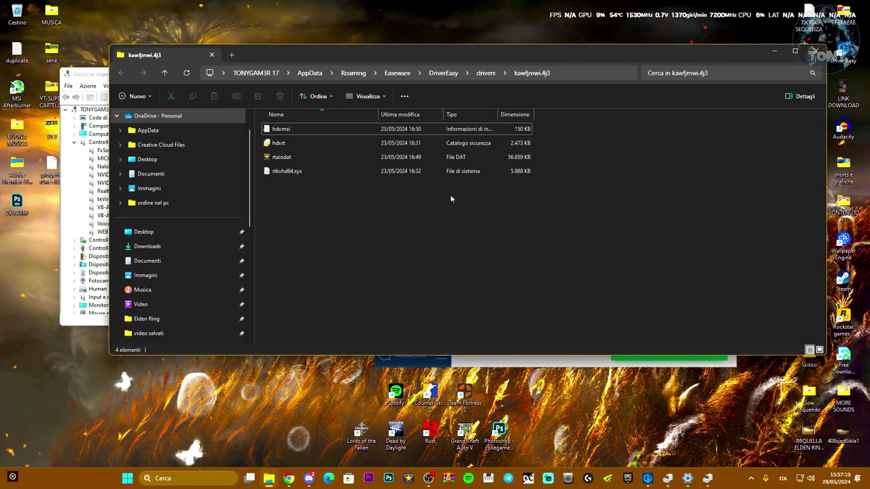
# Step: Copy the full path of the kawfjmwi.4j3 driver folder and minimize the File Explorer window
pyautogui.moveTo(436, 61); pyautogui.dragTo(425, 183)
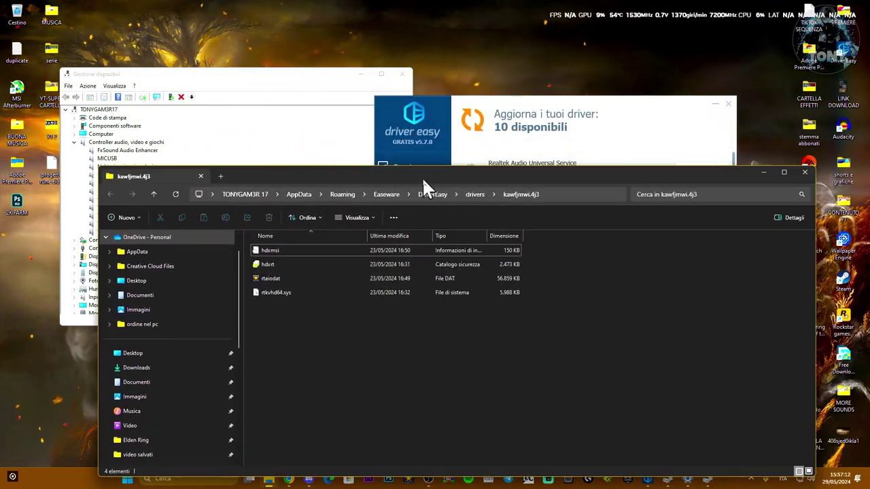
pyautogui.click(555, 195)
pyautogui.rightClick(384, 196)
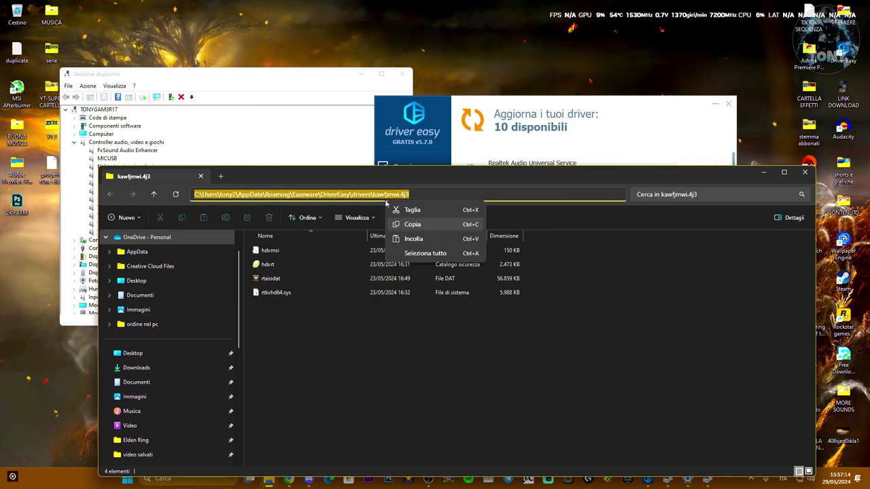
pyautogui.click(402, 224)
pyautogui.click(763, 172)
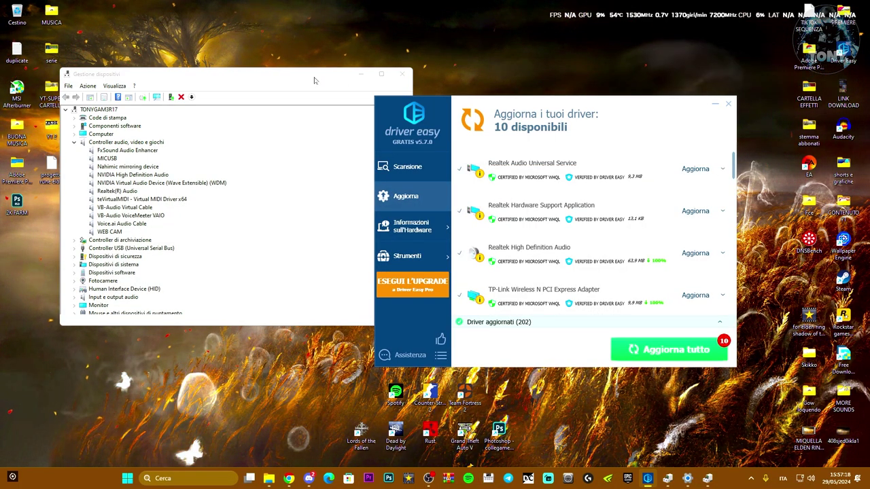
# Step: Update the Realtek(R) Audio driver in Device Manager from the kawfjmwi.4j3 folder including subfolders, and decline the computer restart
pyautogui.click(117, 191)
pyautogui.rightClick(117, 192)
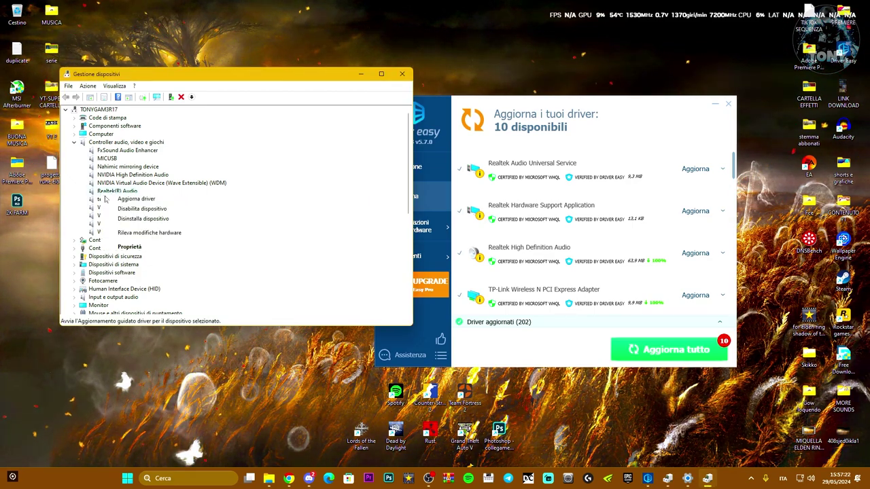
pyautogui.click(121, 198)
pyautogui.click(172, 223)
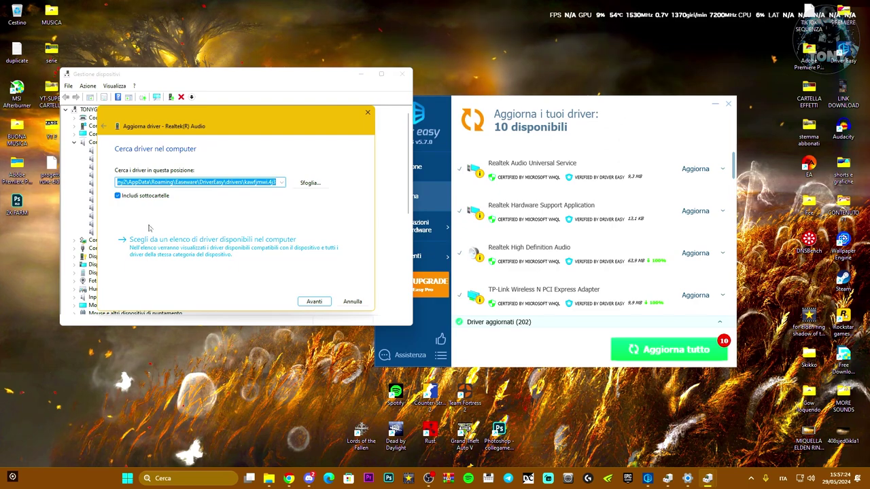
pyautogui.click(275, 182)
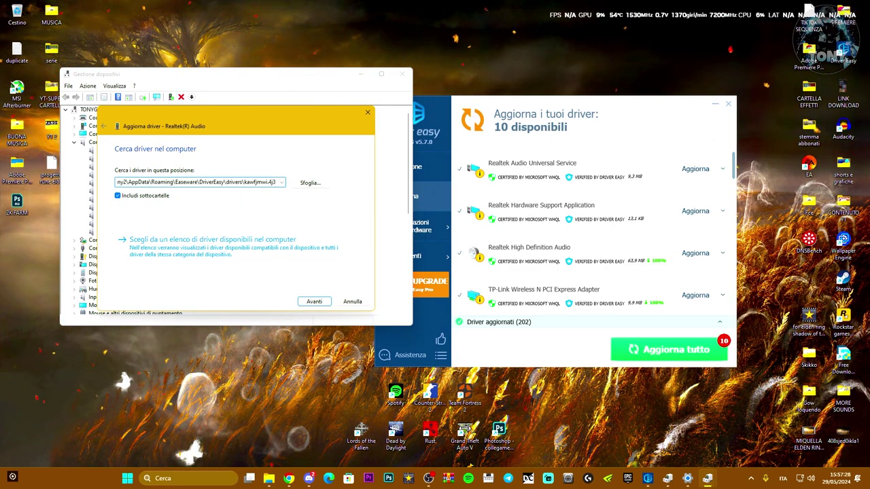
pyautogui.click(325, 304)
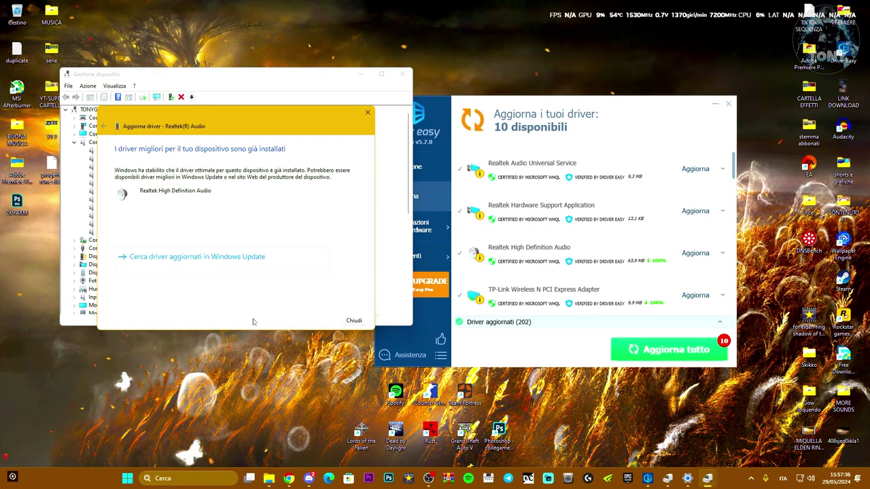
pyautogui.click(350, 320)
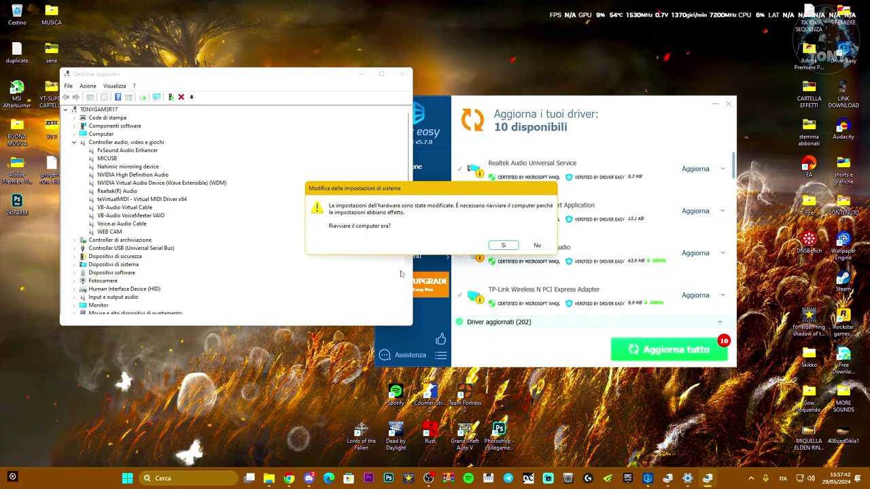
pyautogui.click(537, 246)
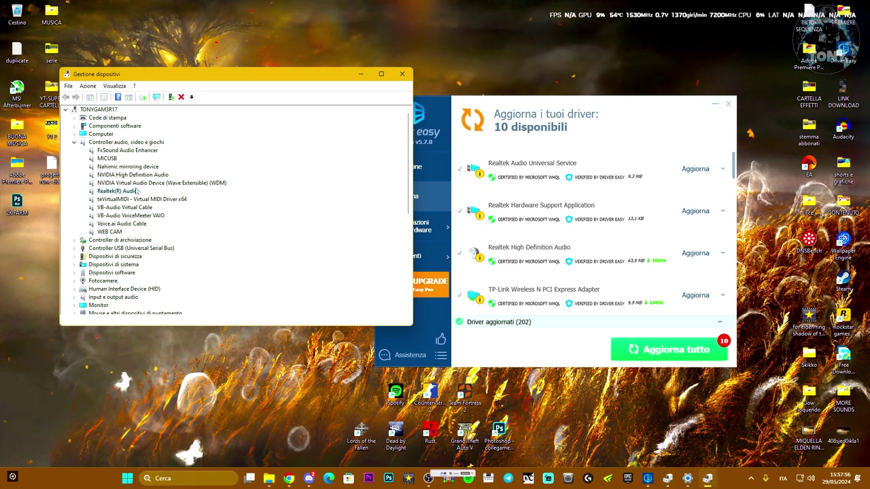
# Step: Run the Audio troubleshooter from the other troubleshooters in the Windows troubleshooting settings
pyautogui.moveTo(539, 105); pyautogui.dragTo(593, 98)
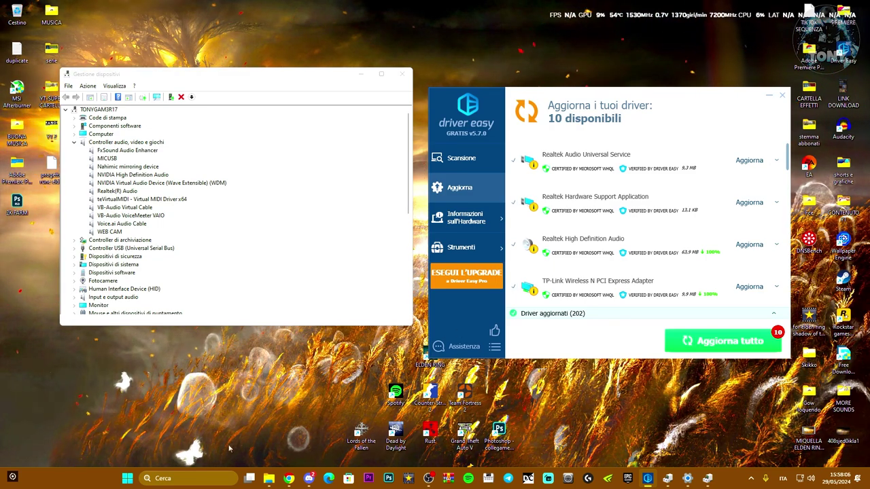
pyautogui.press('super')
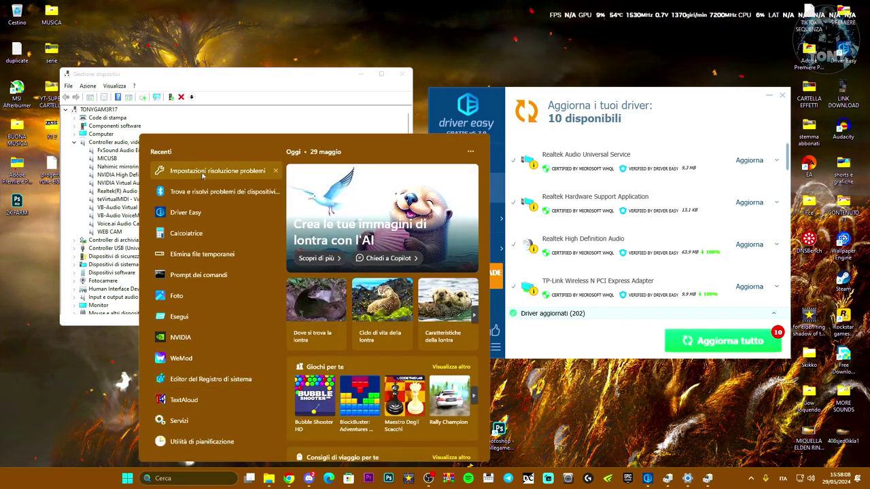
pyautogui.click(215, 172)
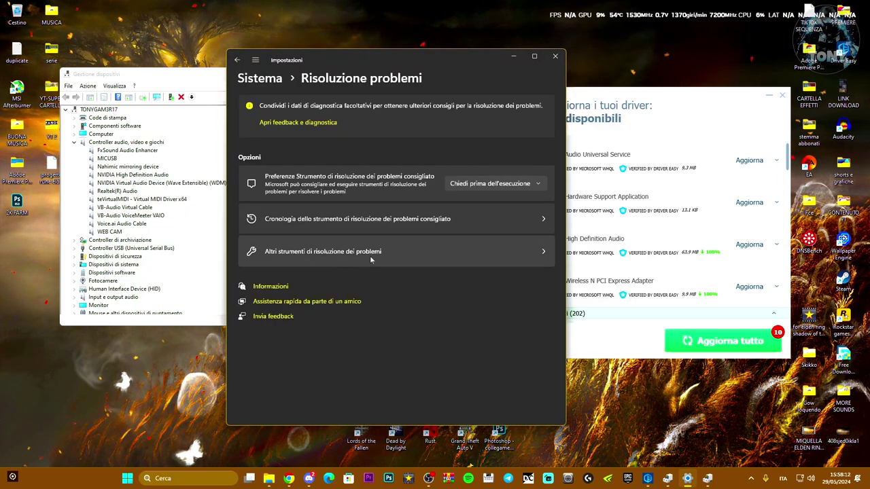
pyautogui.click(371, 257)
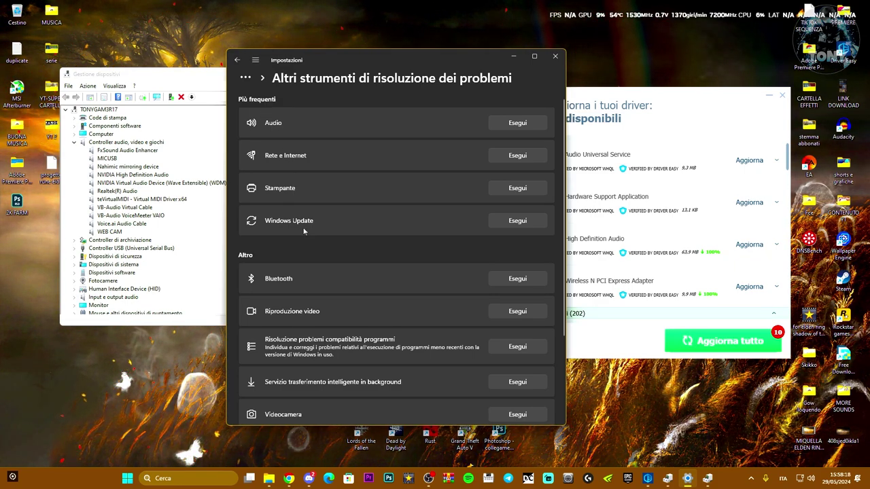
pyautogui.click(521, 124)
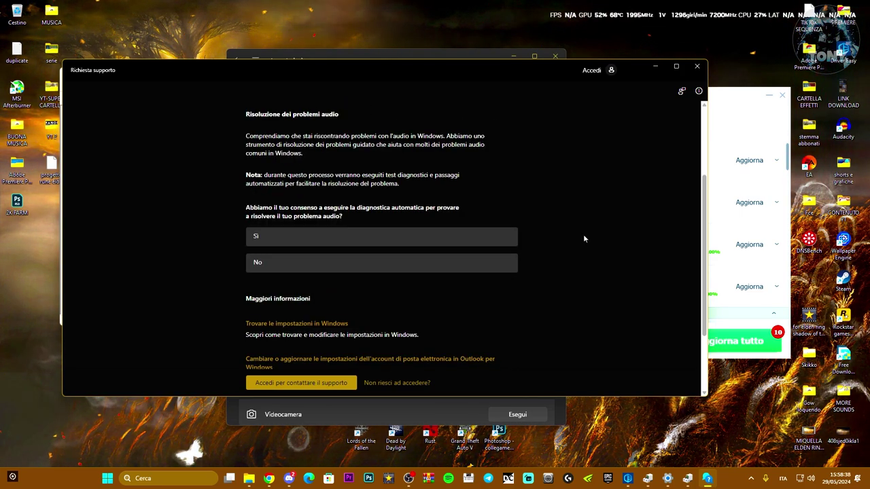
# Step: Answer Sì to the automatic diagnostics consent, the beep question and the request to repeat the audio scan
pyautogui.click(376, 236)
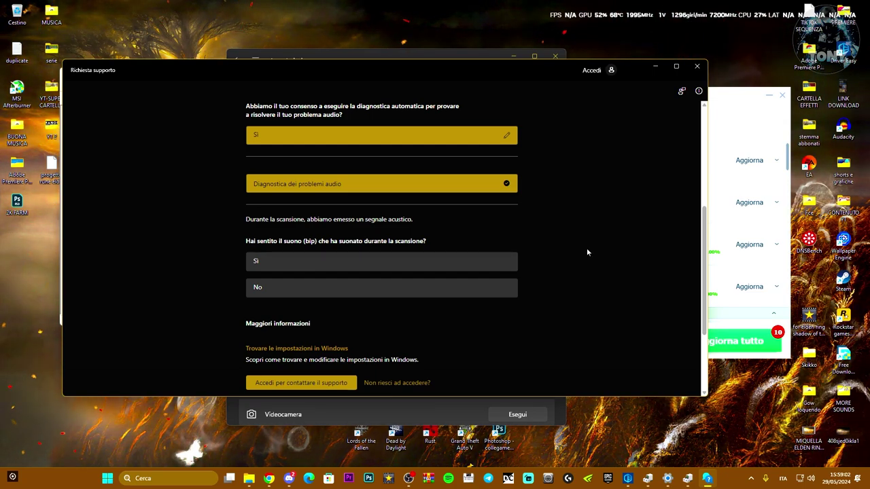
pyautogui.click(381, 261)
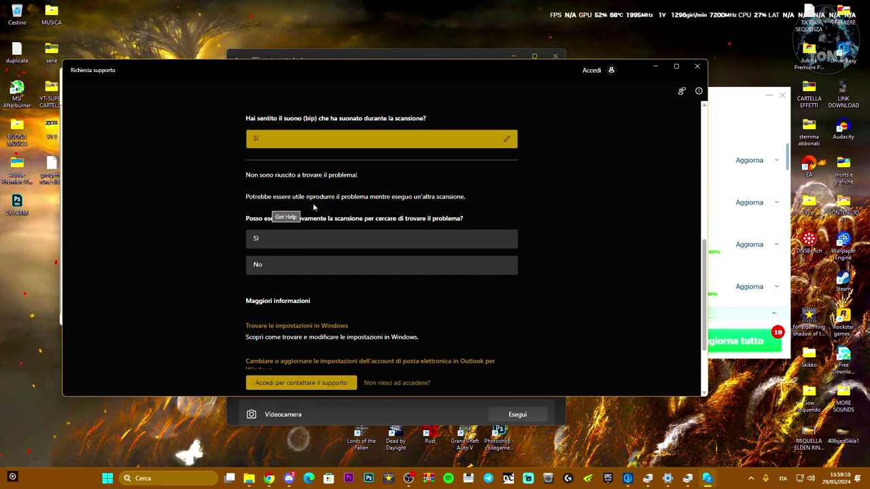
pyautogui.click(283, 244)
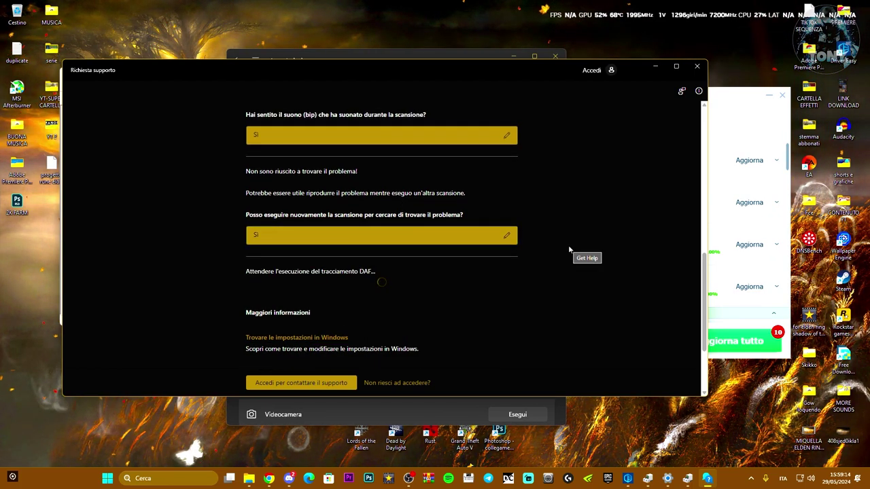
pyautogui.scroll(-1, 570, 249)
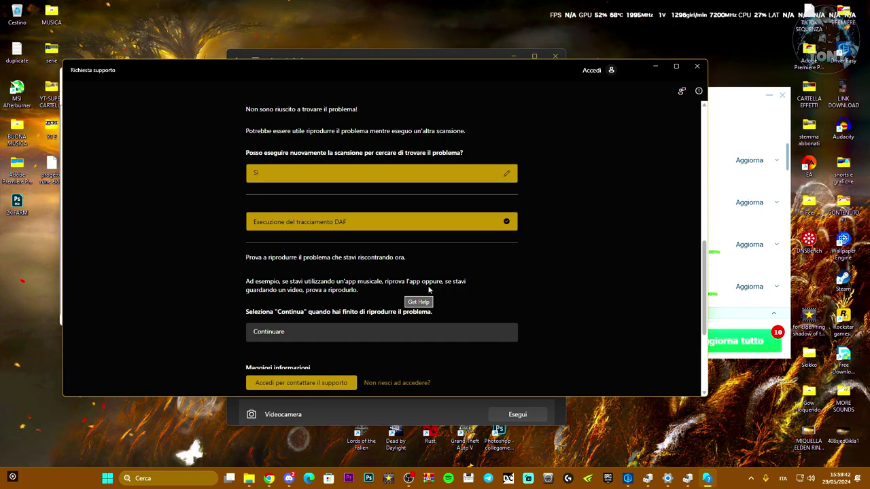
# Step: Continue the audio troubleshooter after the problem reproduction request, and close the support and Settings windows once the scan ends
pyautogui.scroll(-2, 456, 277)
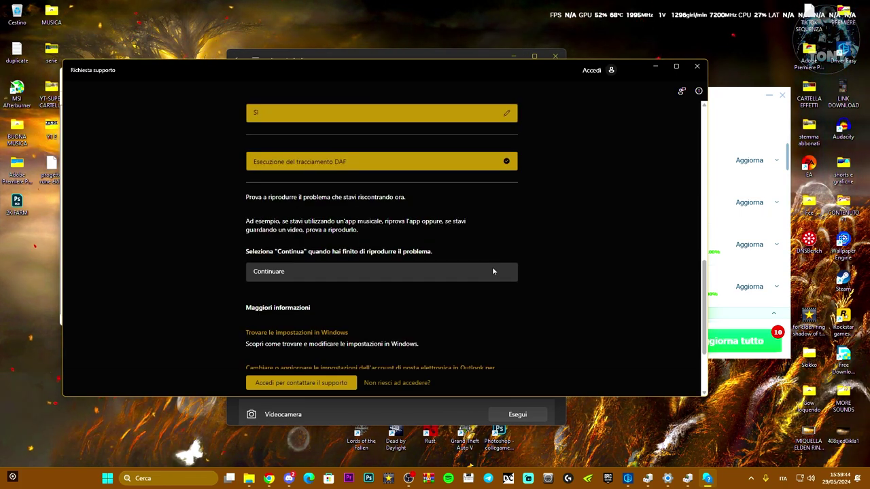
pyautogui.click(311, 273)
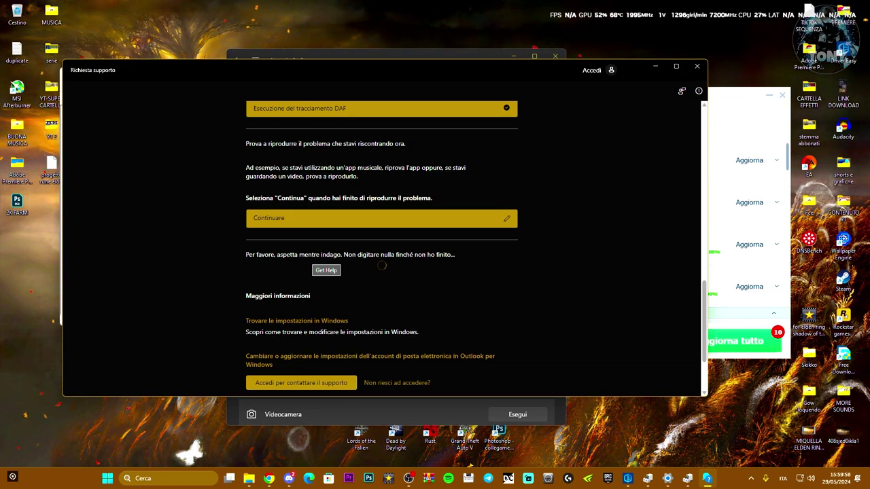
pyautogui.scroll(-2, 586, 298)
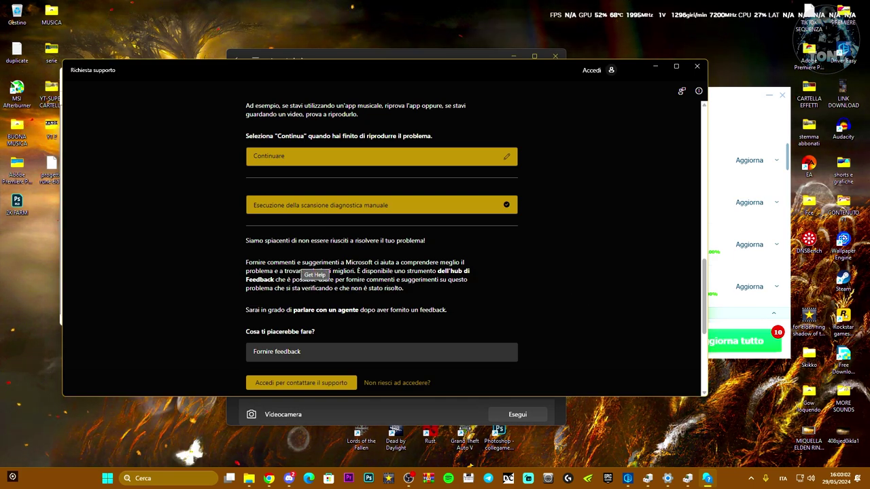
pyautogui.scroll(-2, 595, 292)
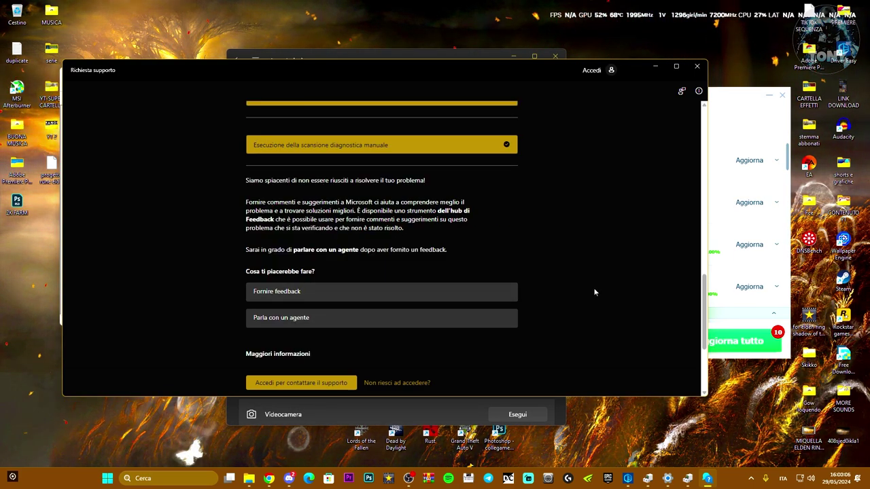
pyautogui.click(698, 67)
pyautogui.click(555, 56)
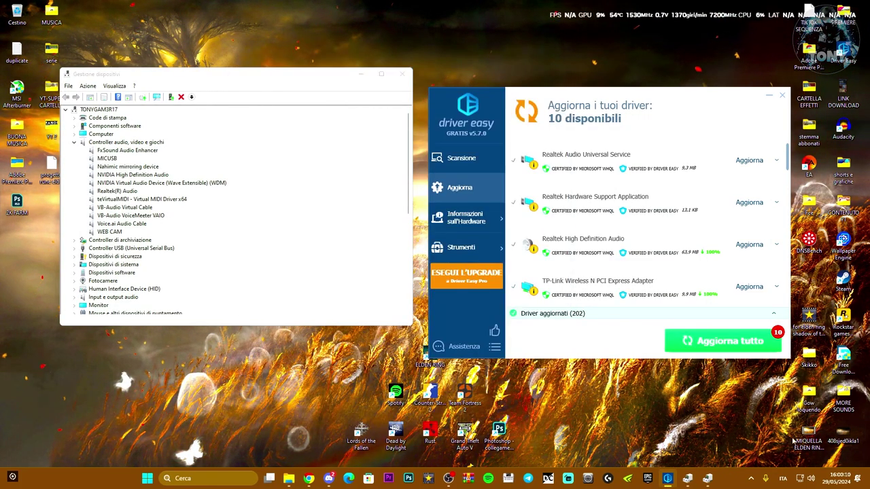
# Step: Open Altre impostazioni audio from the system's audio settings and move the Audio dialog clear of the device list
pyautogui.rightClick(811, 478)
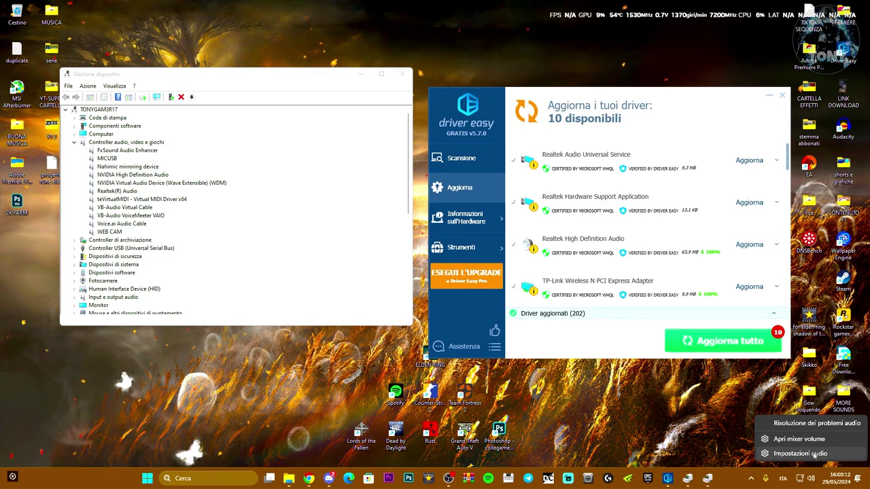
pyautogui.click(801, 454)
pyautogui.scroll(-10, 495, 316)
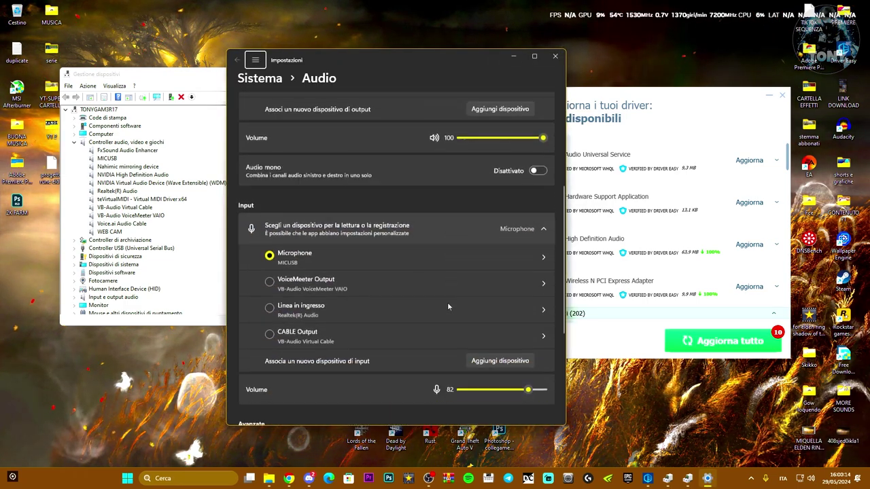
pyautogui.click(374, 370)
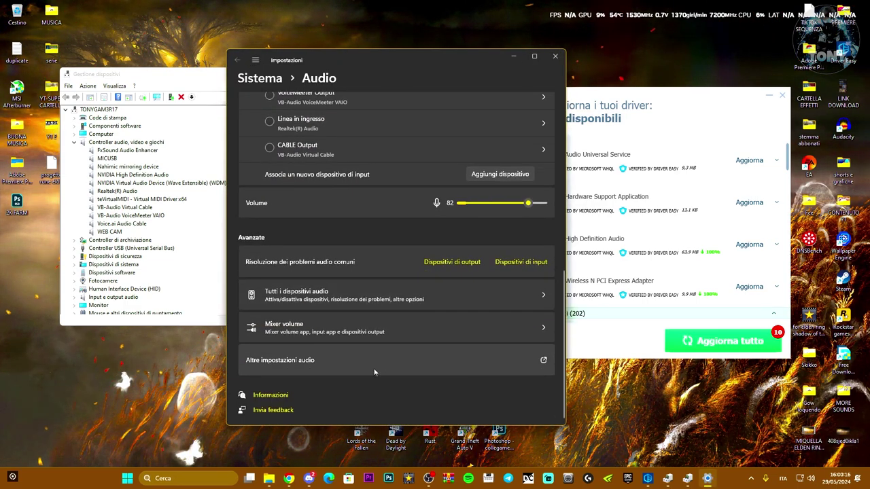
pyautogui.moveTo(195, 102); pyautogui.dragTo(526, 118)
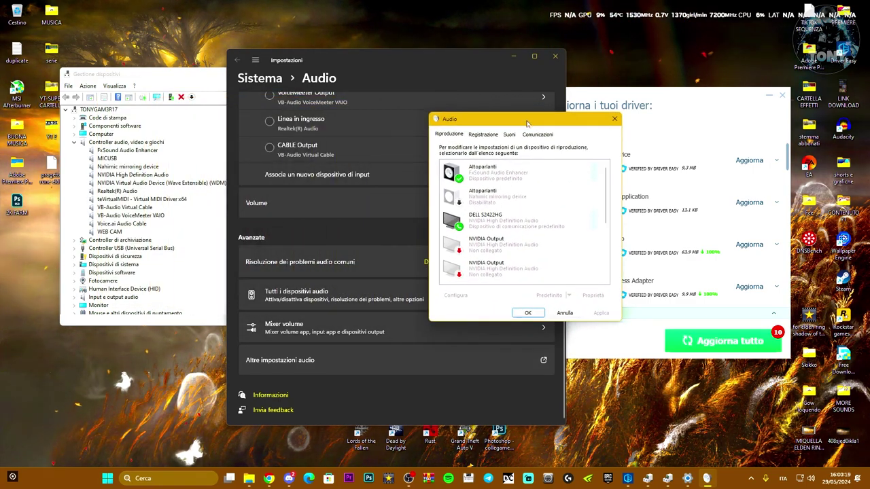
# Step: Look at the options available for the Nahimic mirroring device speakers among the playback devices
pyautogui.click(471, 202)
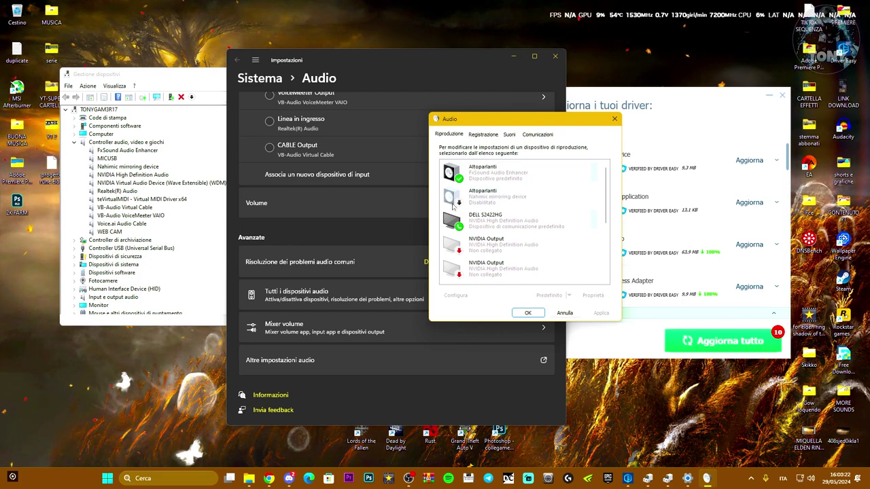
pyautogui.rightClick(474, 201)
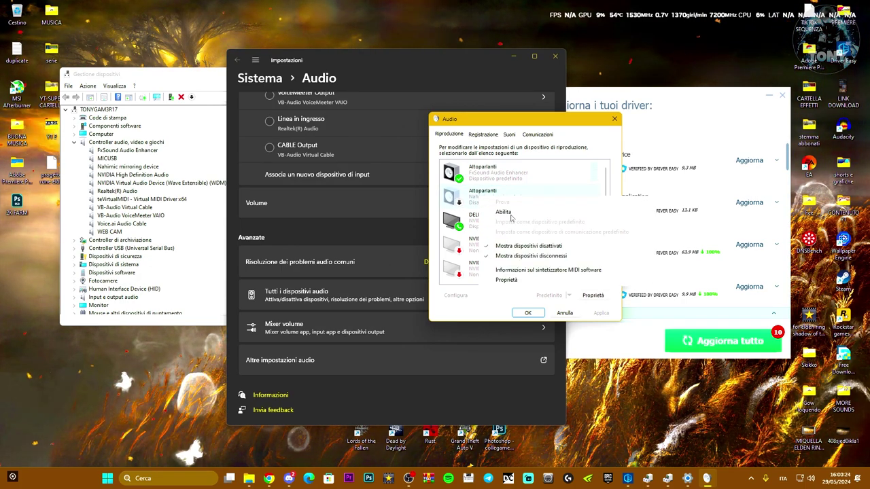
pyautogui.click(468, 200)
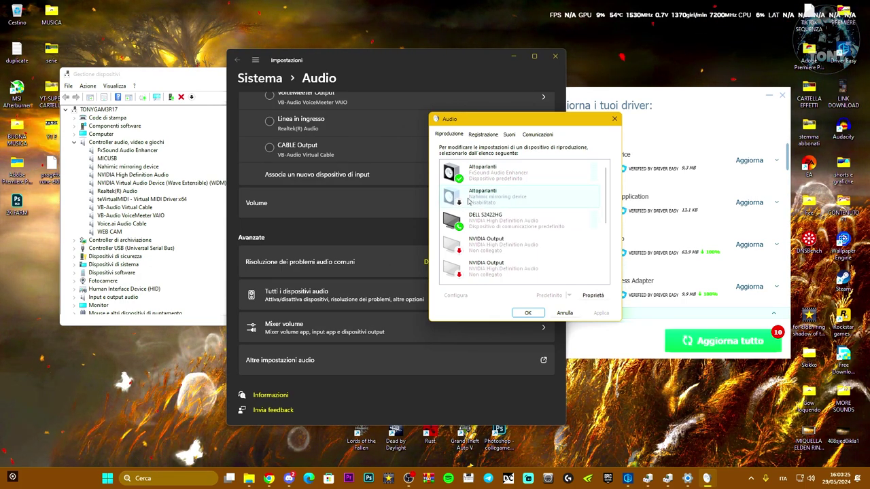
# Step: Review the recording devices and the options available for the Realtek(R) Audio microphone
pyautogui.click(482, 135)
pyautogui.scroll(-2, 501, 253)
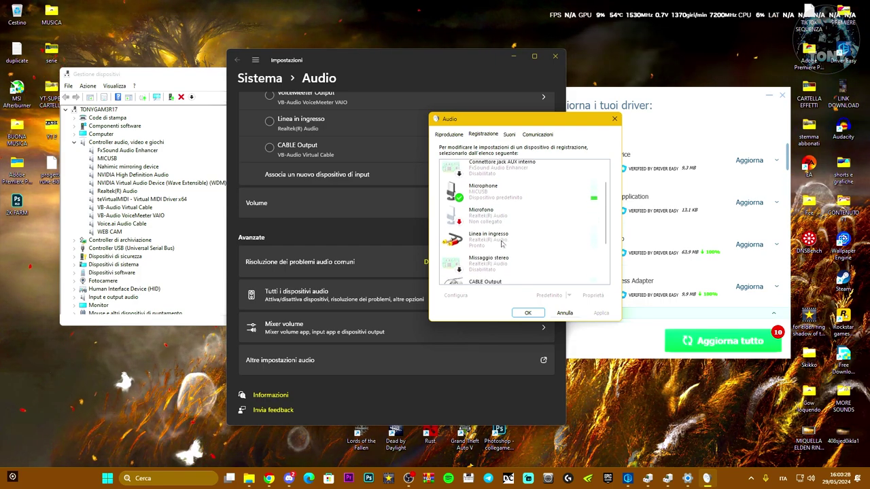
pyautogui.scroll(1, 496, 238)
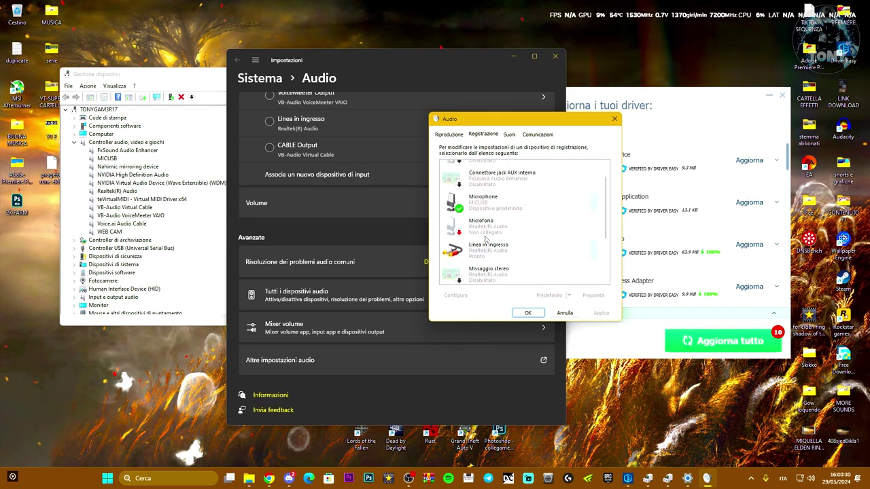
pyautogui.rightClick(496, 228)
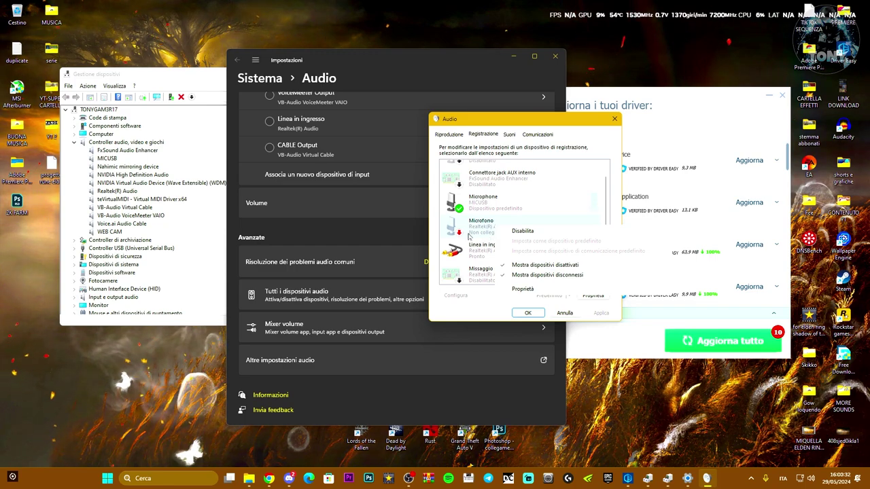
pyautogui.click(469, 235)
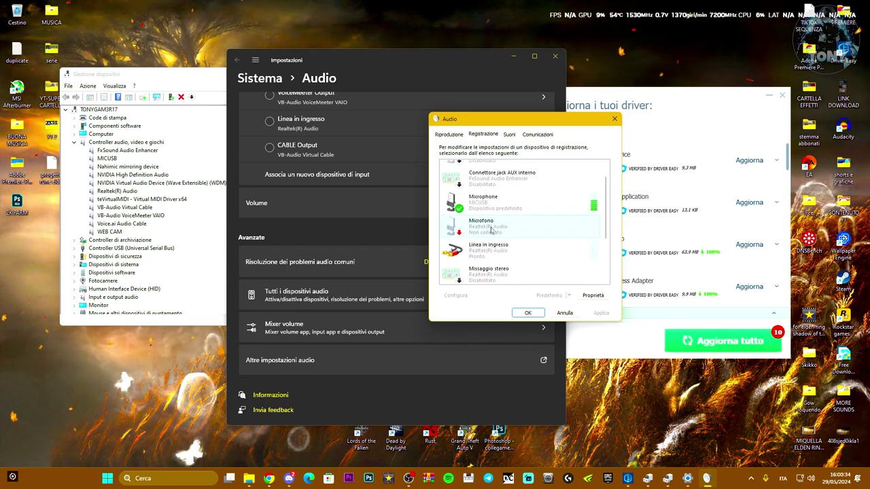
pyautogui.rightClick(491, 230)
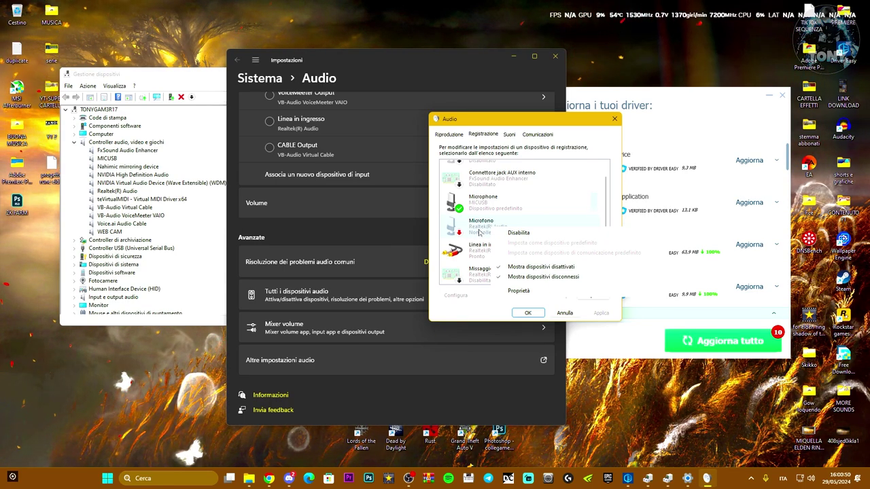
pyautogui.moveTo(523, 118); pyautogui.dragTo(504, 125)
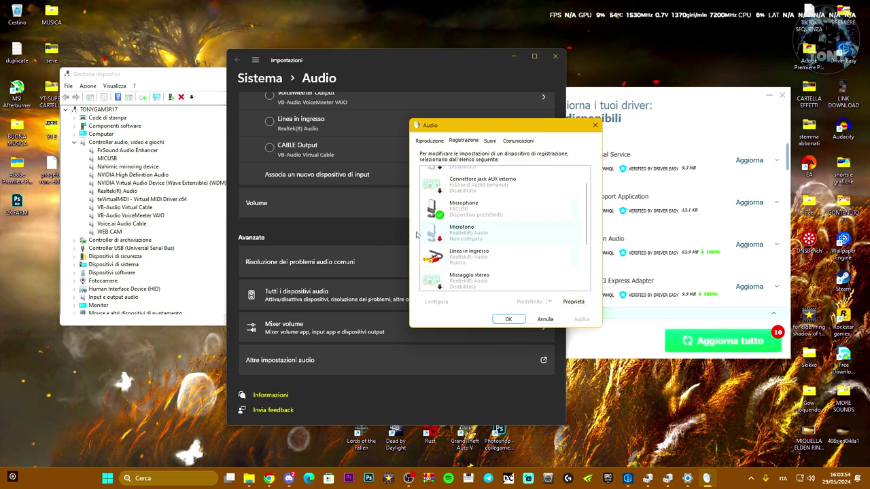
pyautogui.scroll(2, 454, 218)
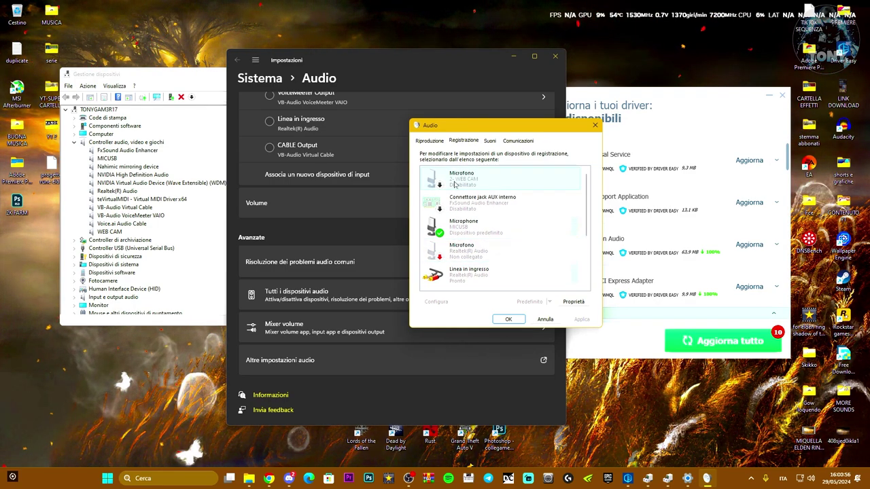
# Step: Disable and re-enable the Realtek(R) Audio speakers among the playback devices, and close the Audio dialog and Settings
pyautogui.hotkey('ctrl', 'shift', 'Tab')
pyautogui.scroll(-5, 487, 255)
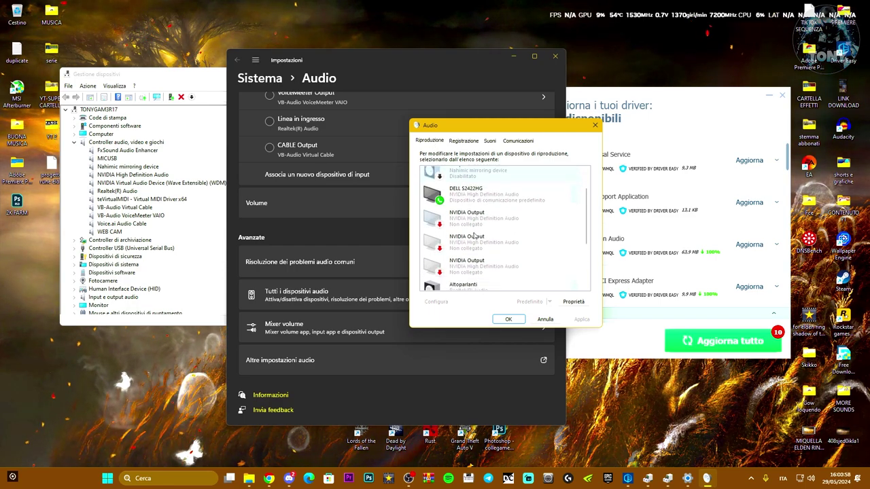
pyautogui.scroll(3, 487, 256)
pyautogui.scroll(-4, 483, 244)
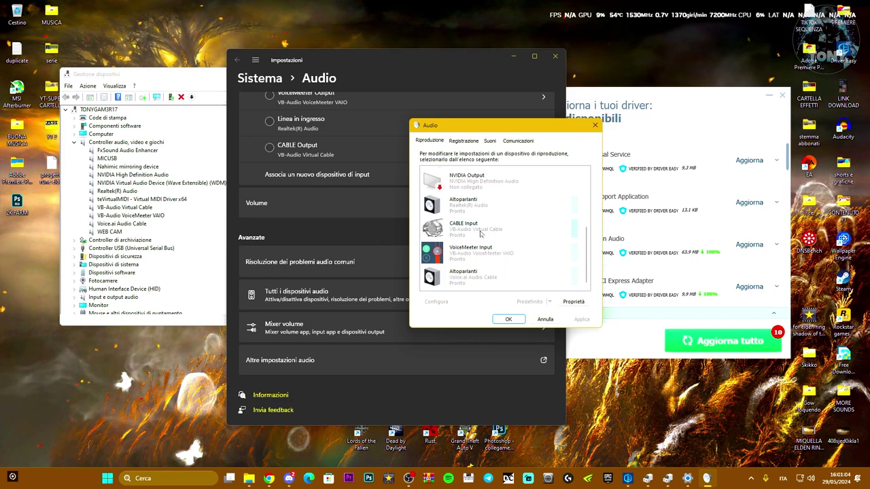
pyautogui.rightClick(470, 208)
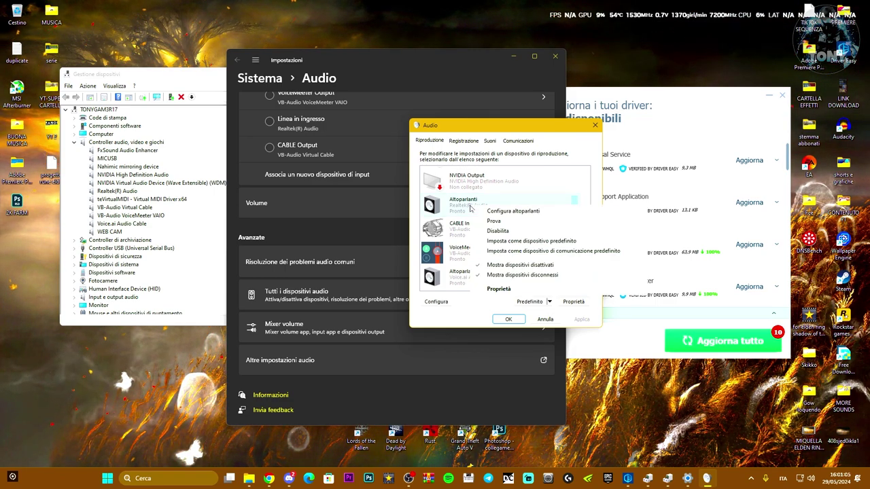
pyautogui.click(498, 231)
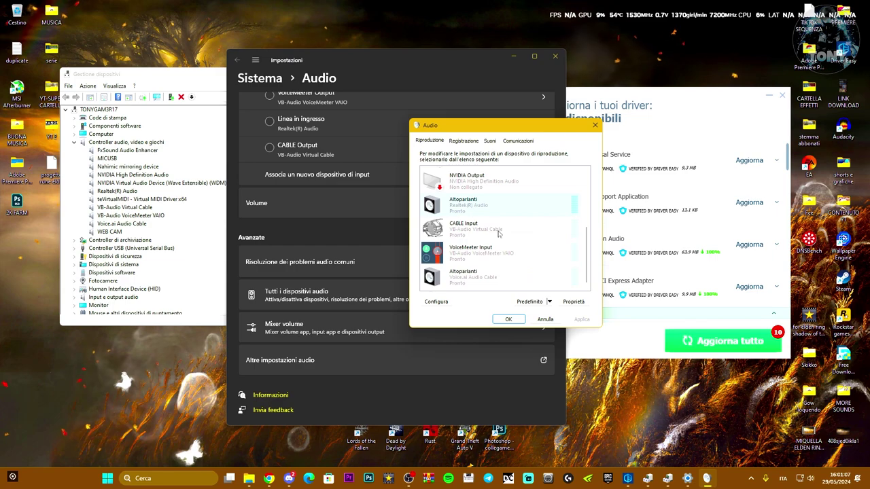
pyautogui.rightClick(457, 203)
pyautogui.click(476, 218)
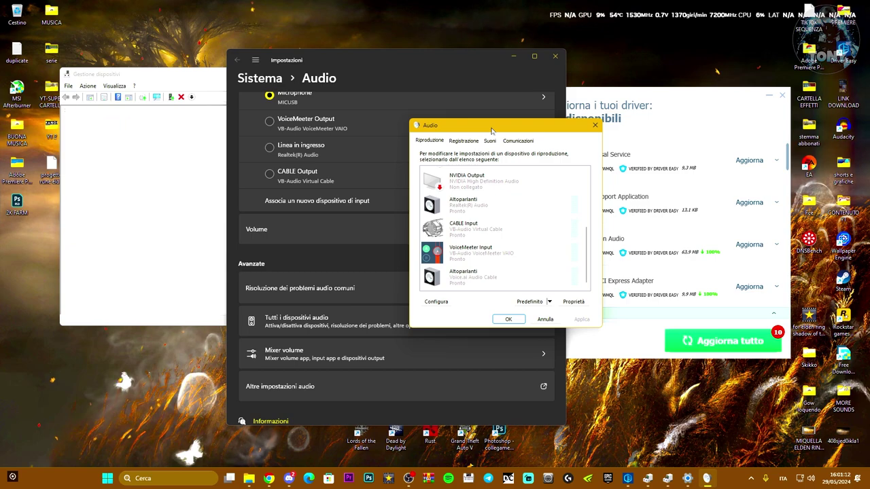
pyautogui.click(516, 325)
pyautogui.click(555, 55)
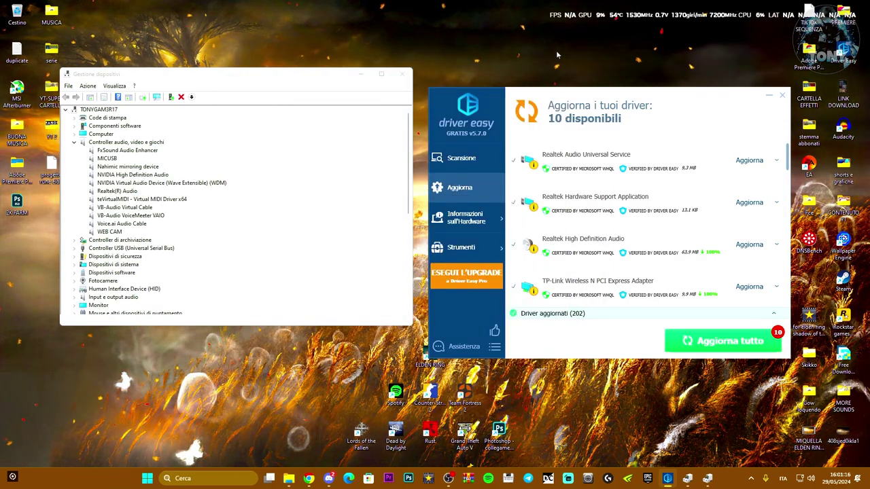
pyautogui.click(449, 478)
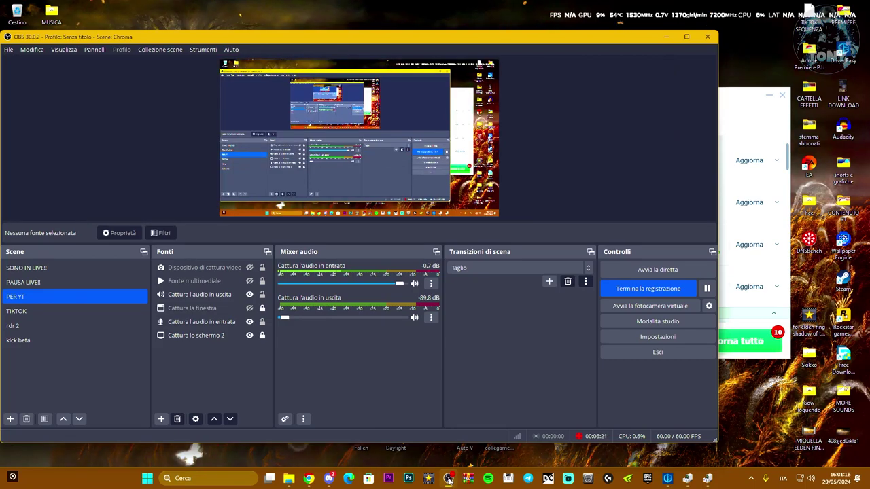
pyautogui.click(449, 478)
# Step: Close the Device Manager and Driver Easy windows to return to the empty desktop
pyautogui.moveTo(253, 81); pyautogui.dragTo(267, 82)
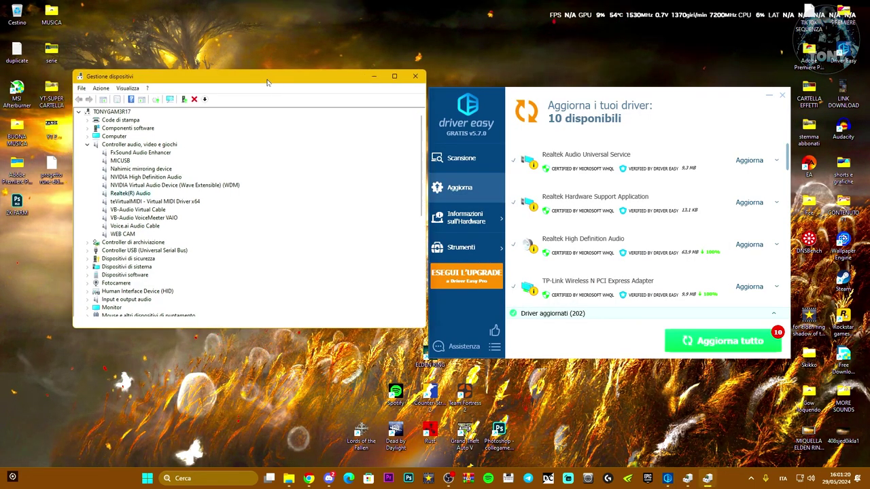
pyautogui.click(417, 78)
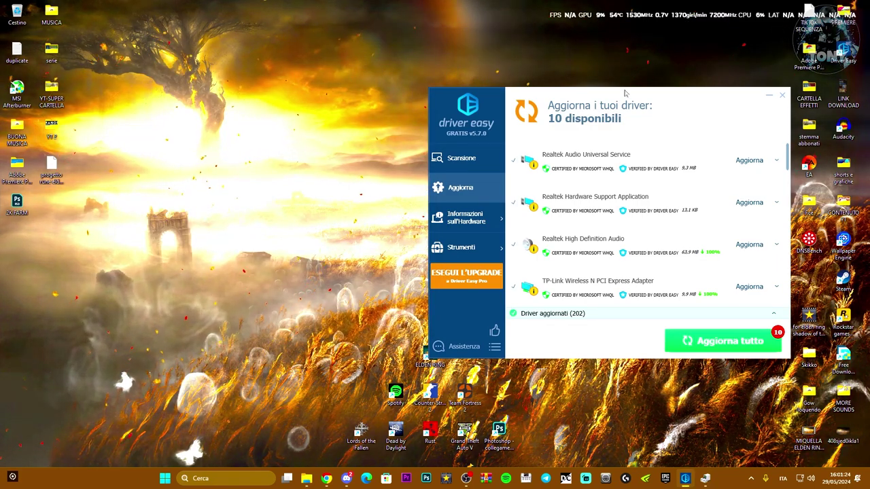
pyautogui.moveTo(744, 93); pyautogui.dragTo(549, 89)
pyautogui.click(588, 89)
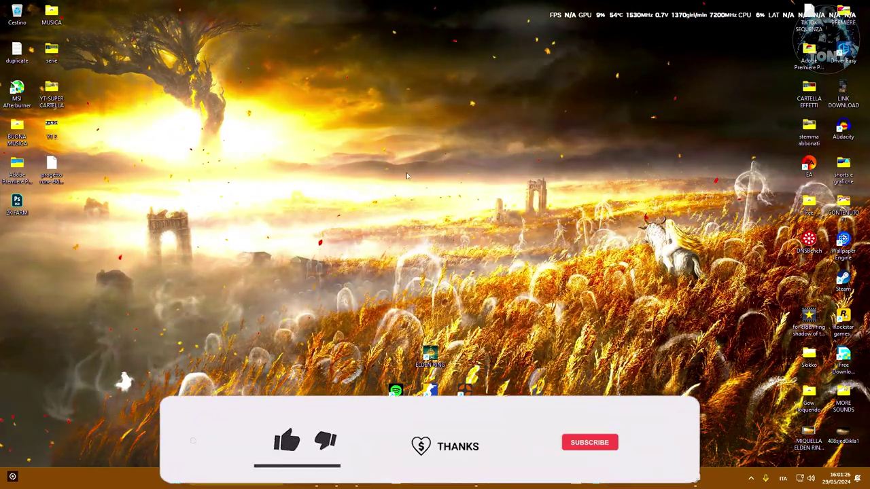